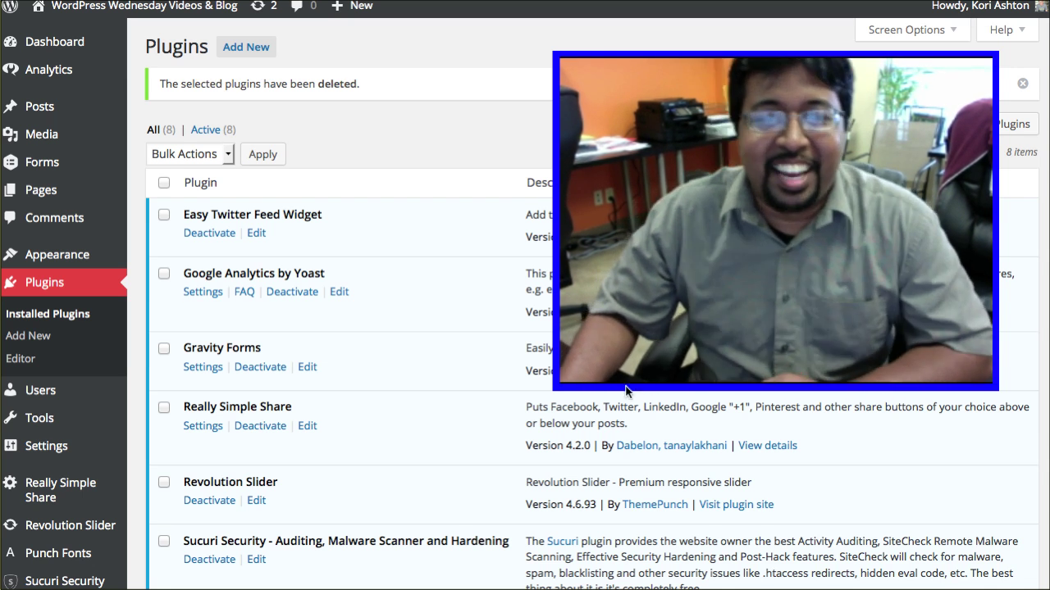
Clear out the unwanted plugins so only eight remain on the Installed Plugins list.
left_click_drag(560, 389, 687, 247)
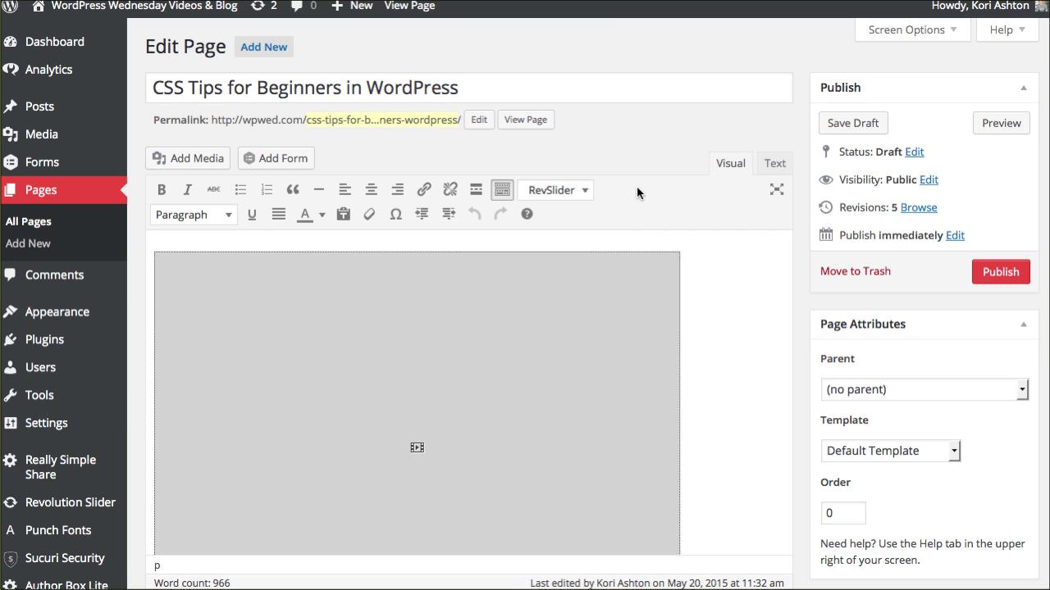
Return to the Installed Plugins list.
left_click(90, 348)
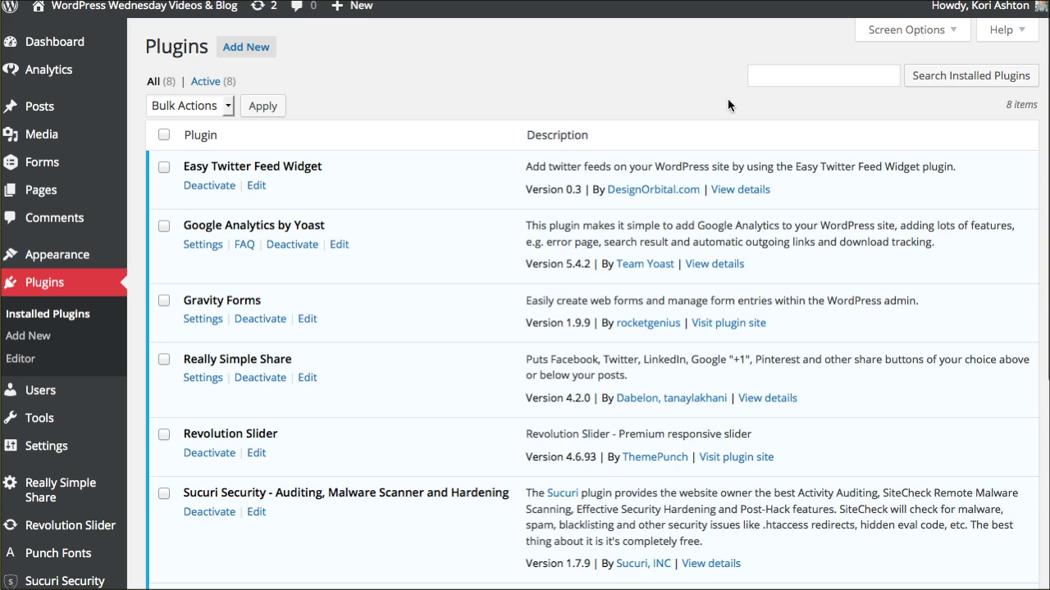
Search the installed plugins for 'seo yoast'.
left_click(811, 80)
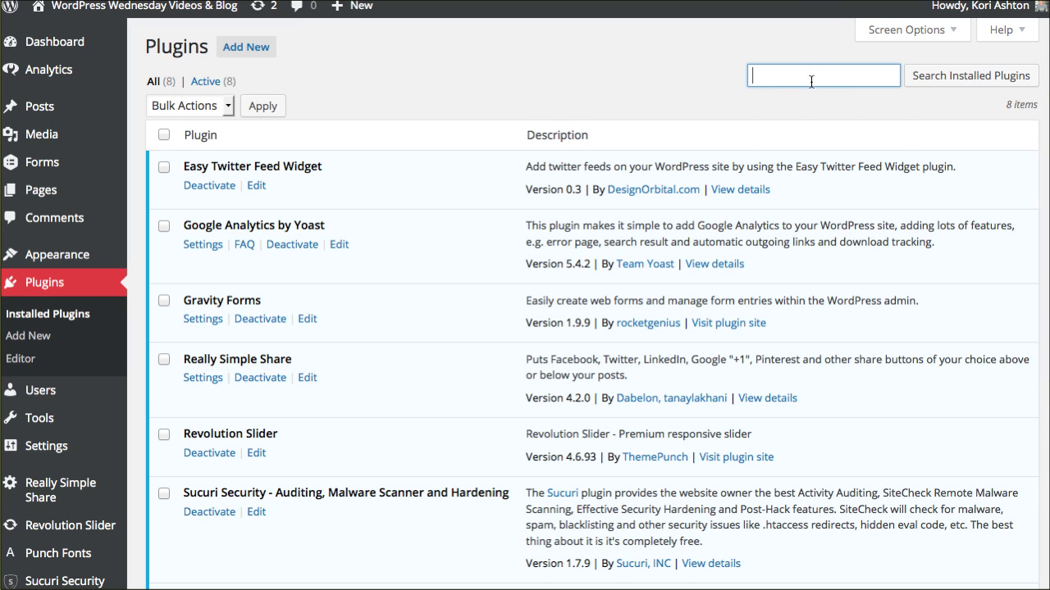
type("seo")
key("Down")
key("Down")
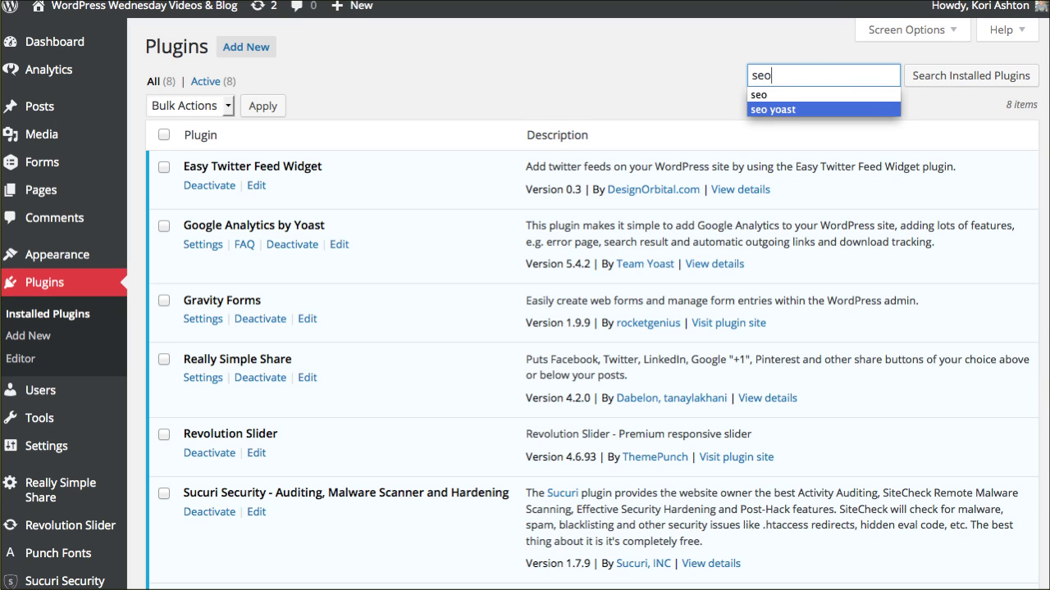
key("Return")
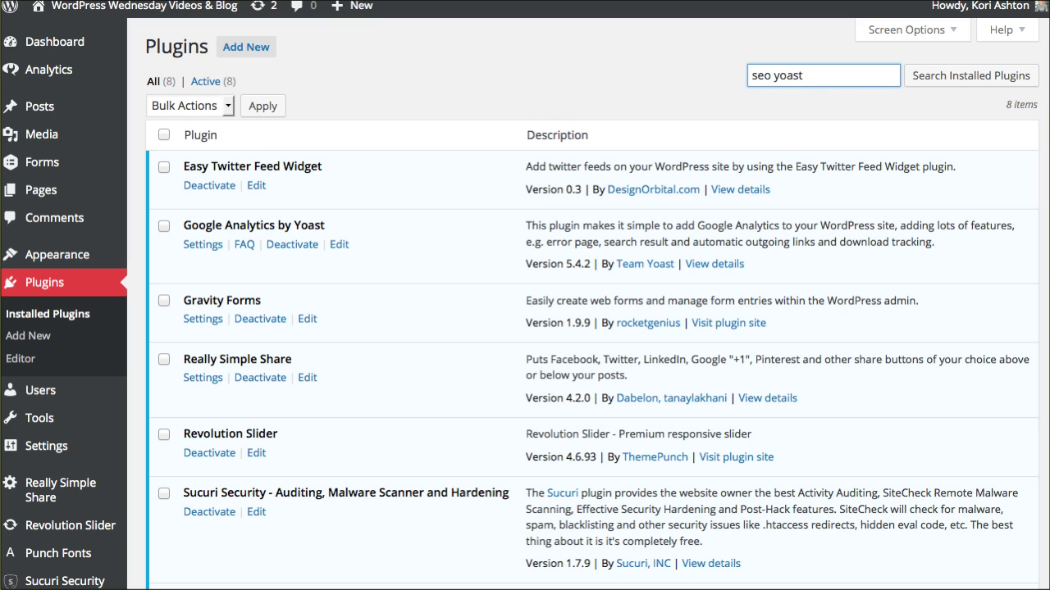
left_click(948, 79)
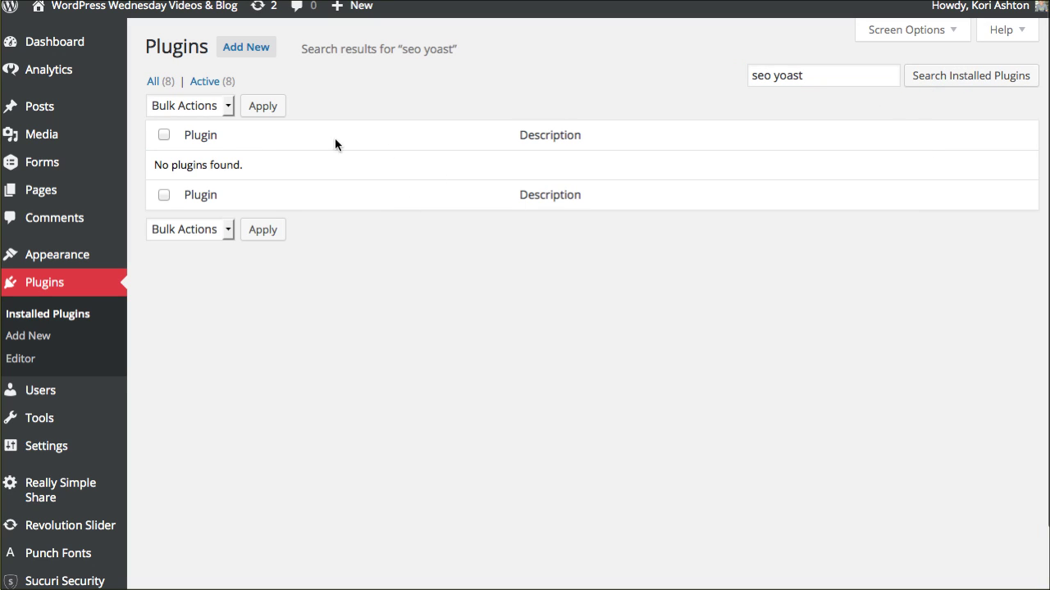
Search the plugin directory for 'seo yoast' and install WordPress SEO by Yoast.
left_click(258, 49)
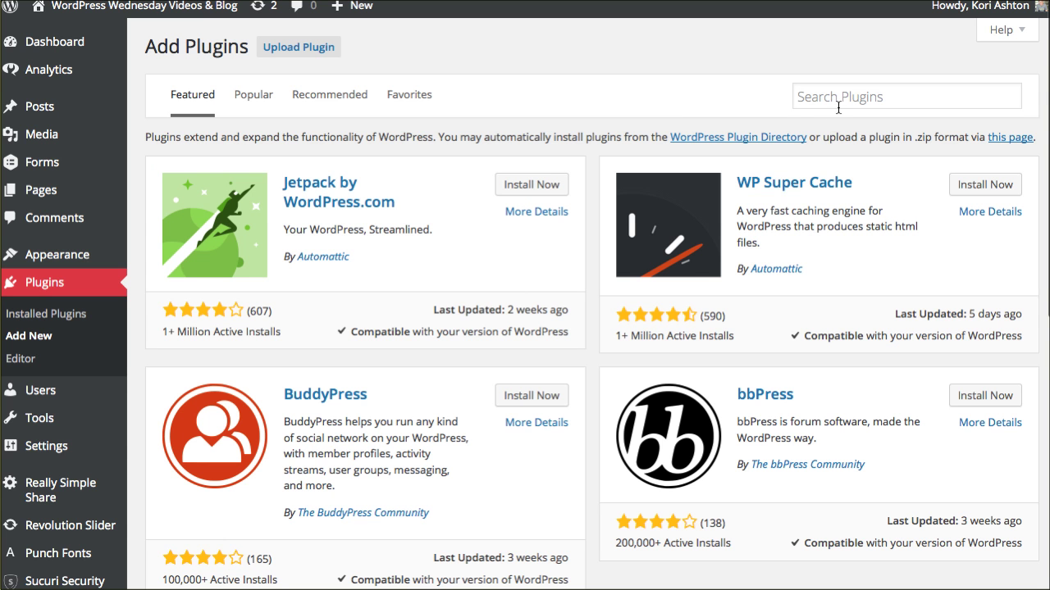
left_click(838, 106)
type("seo")
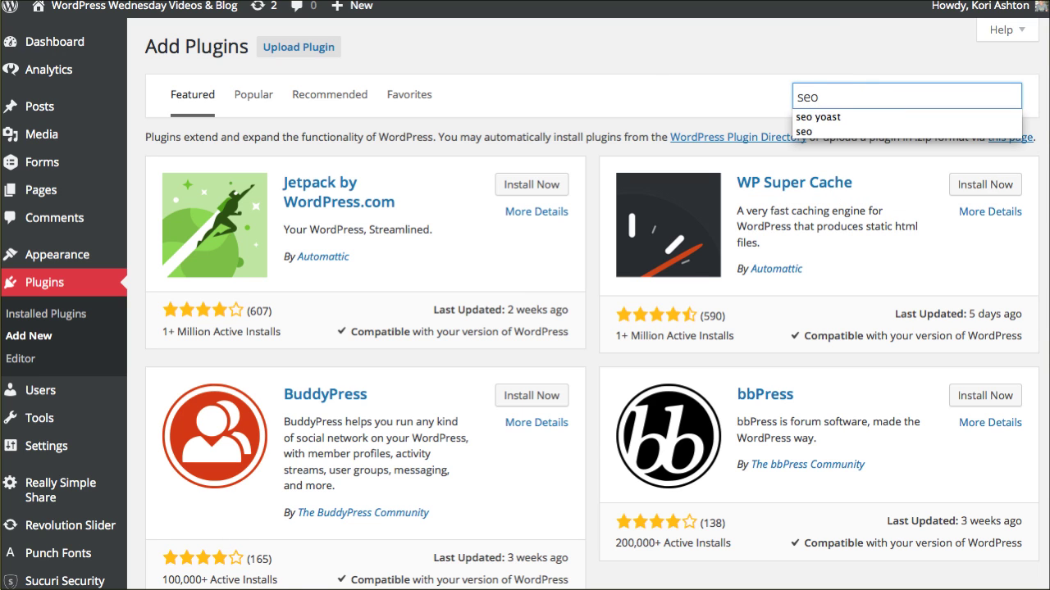
key("Down")
key("Return")
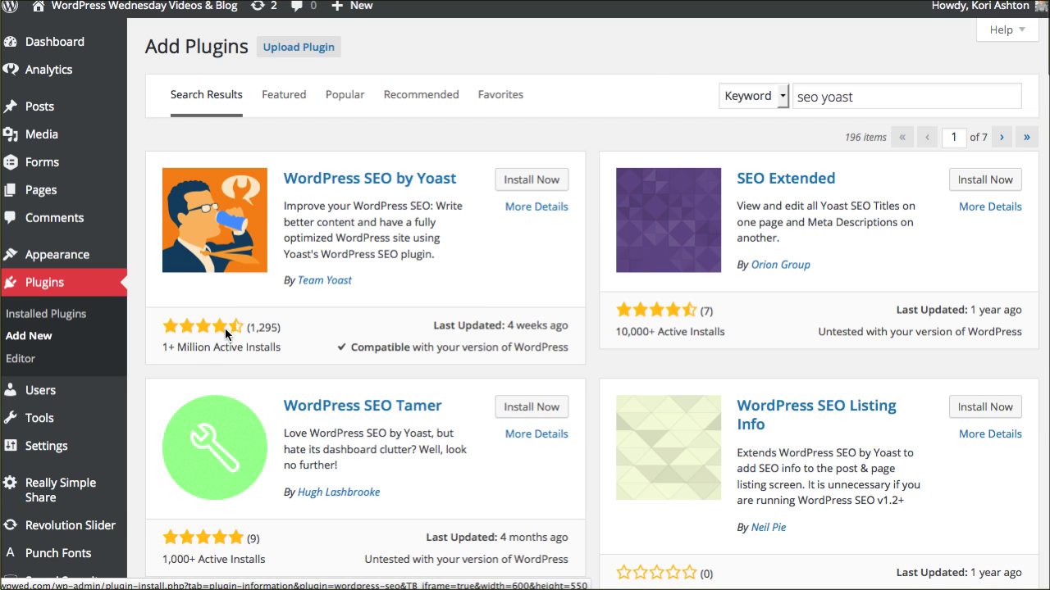
scroll(285, 339, "down", 1)
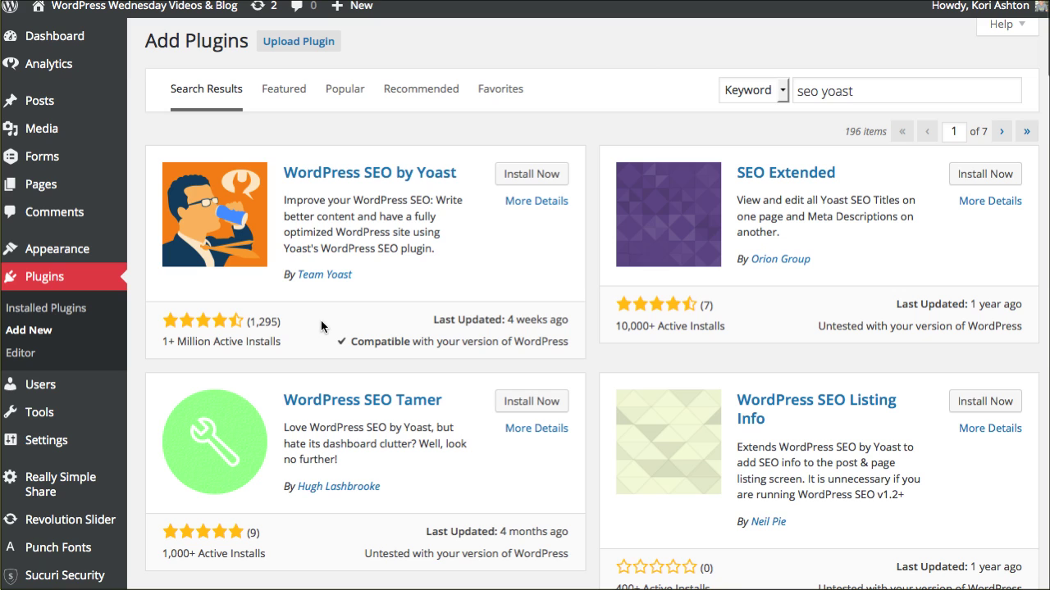
left_click(541, 182)
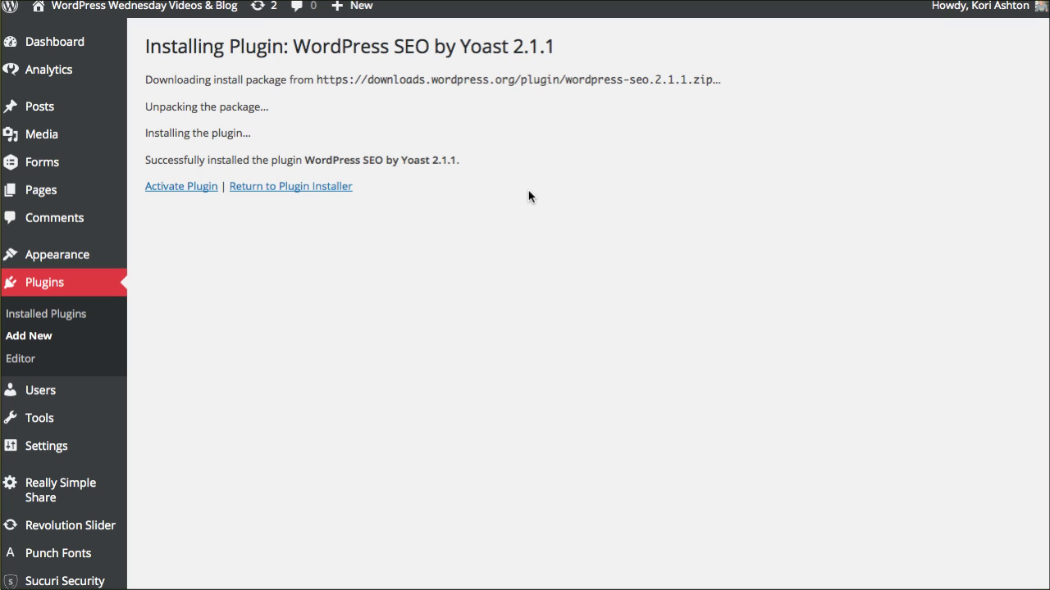
Activate the newly installed WordPress SEO by Yoast plugin.
left_click_drag(401, 161, 481, 162)
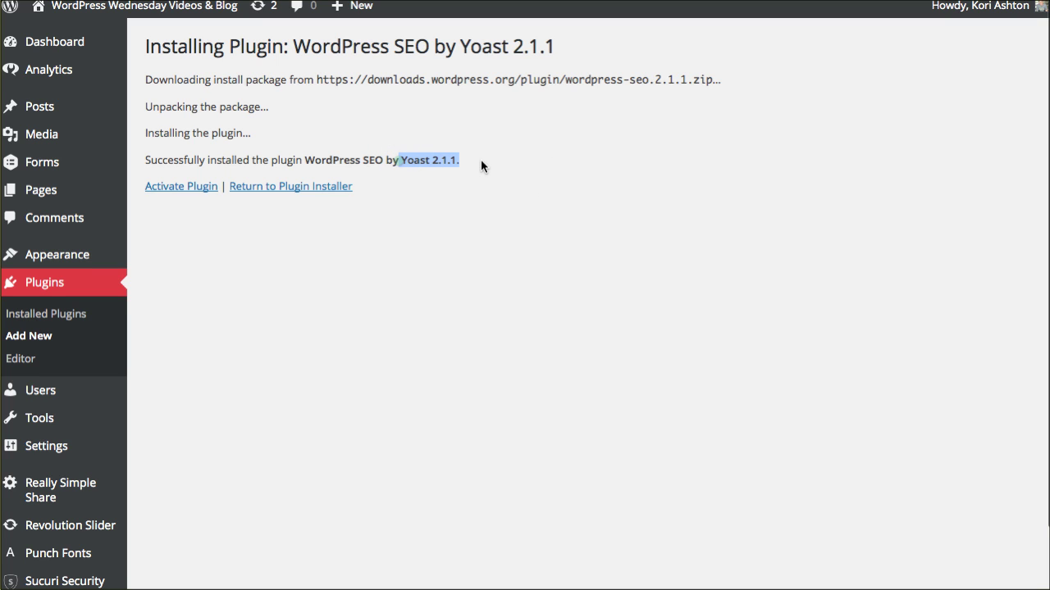
scroll(236, 239, "down", 1)
left_click(176, 178)
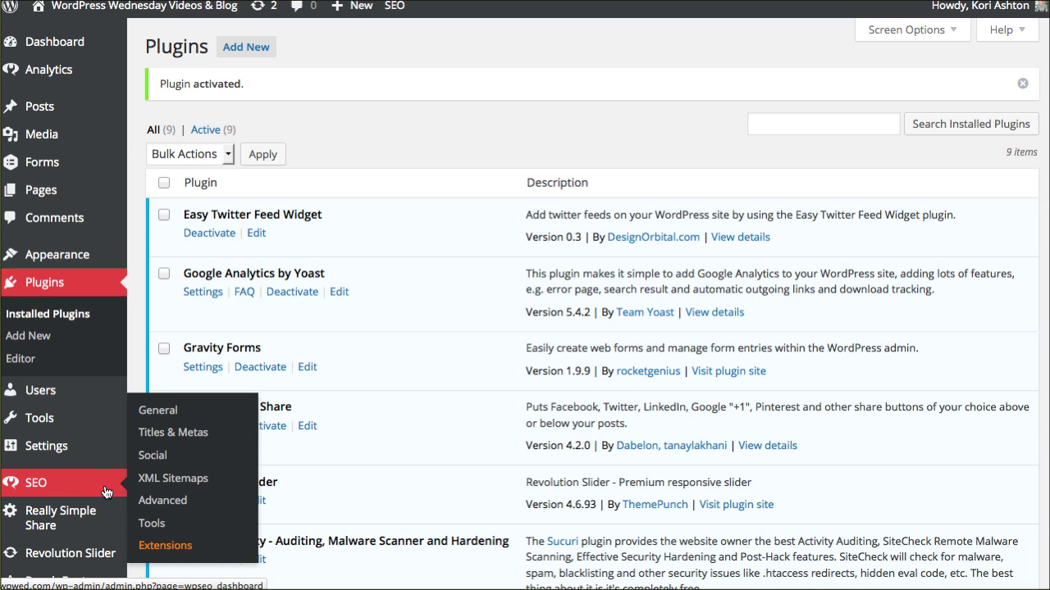
mouse_move(39, 107)
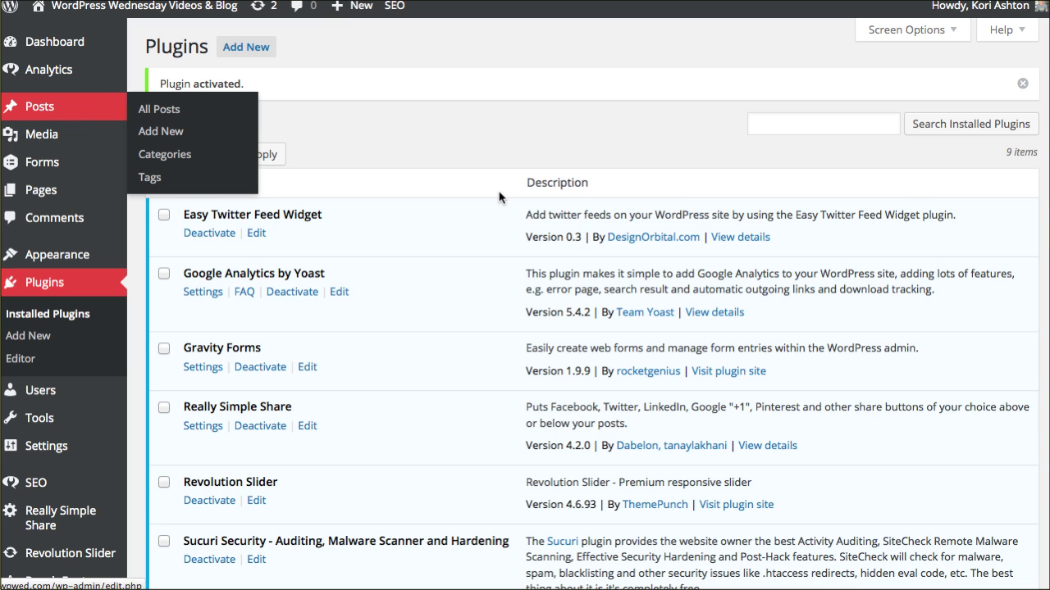
left_click(159, 109)
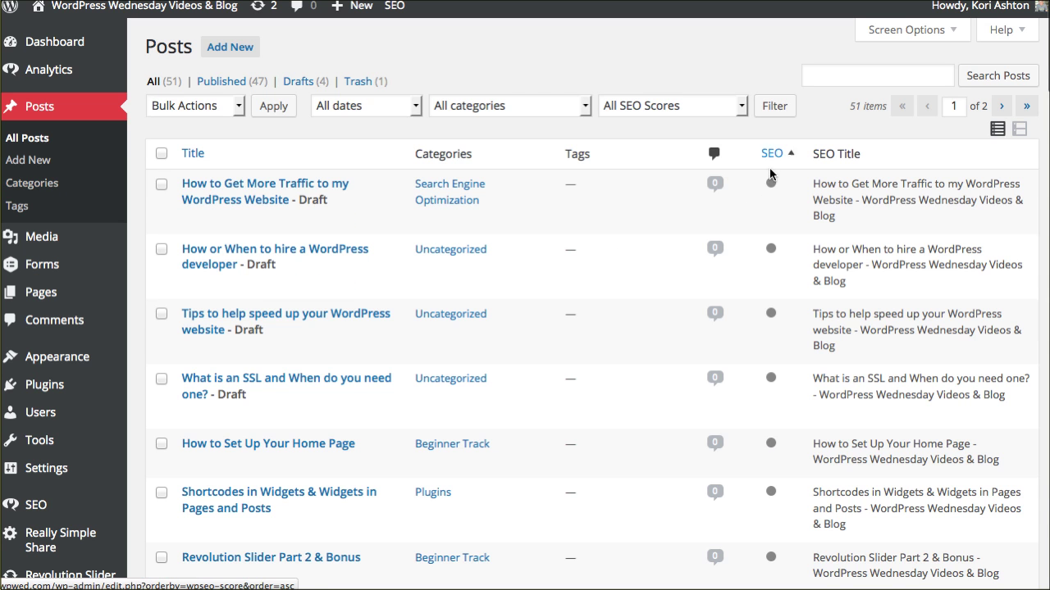
mouse_move(41, 293)
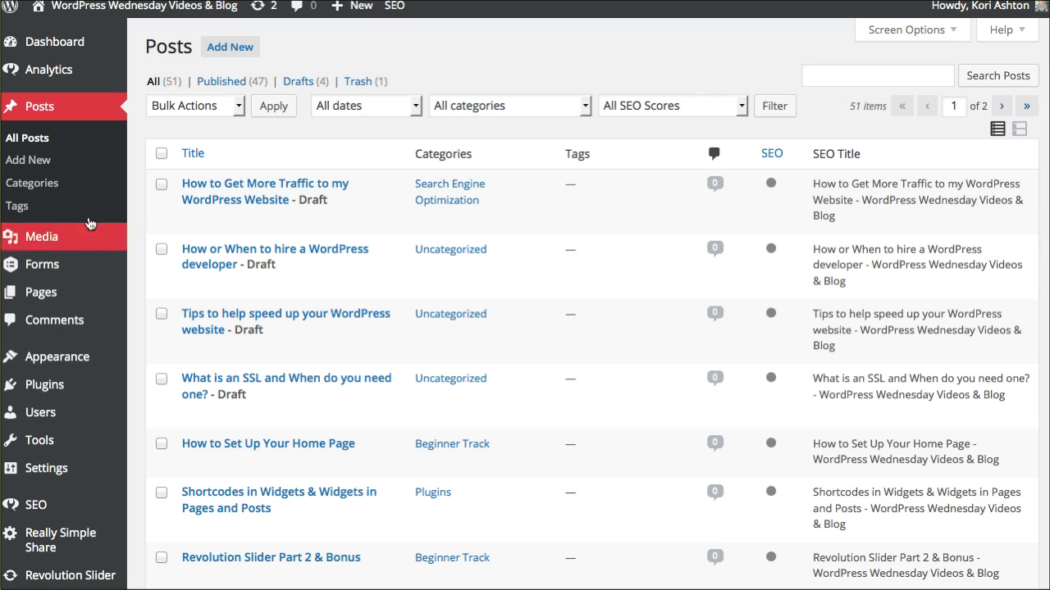
left_click(59, 303)
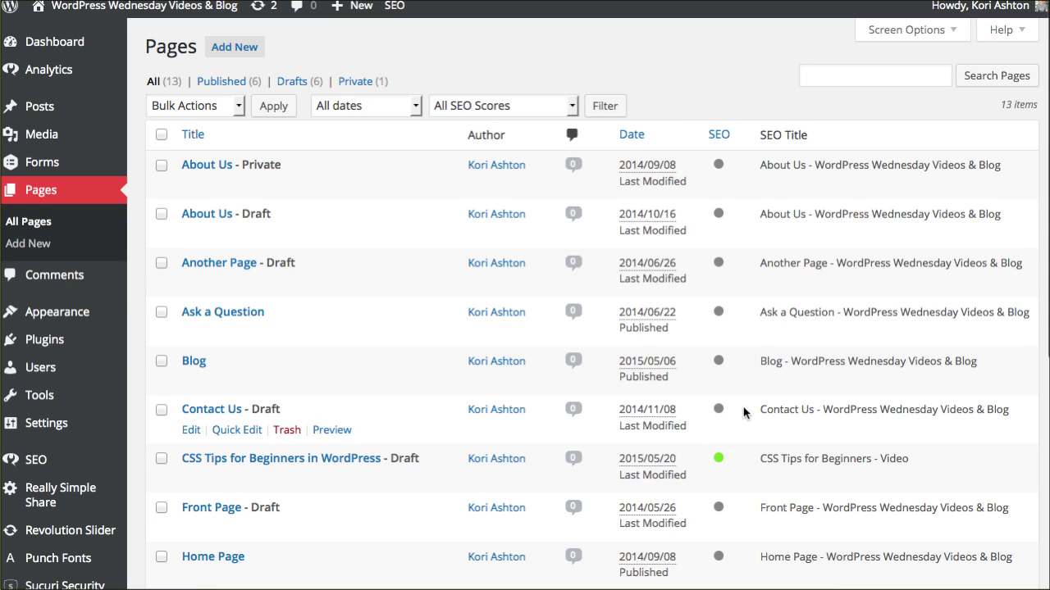
mouse_move(730, 418)
scroll(730, 435, "down", 5)
scroll(729, 421, "up", 5)
left_click(65, 342)
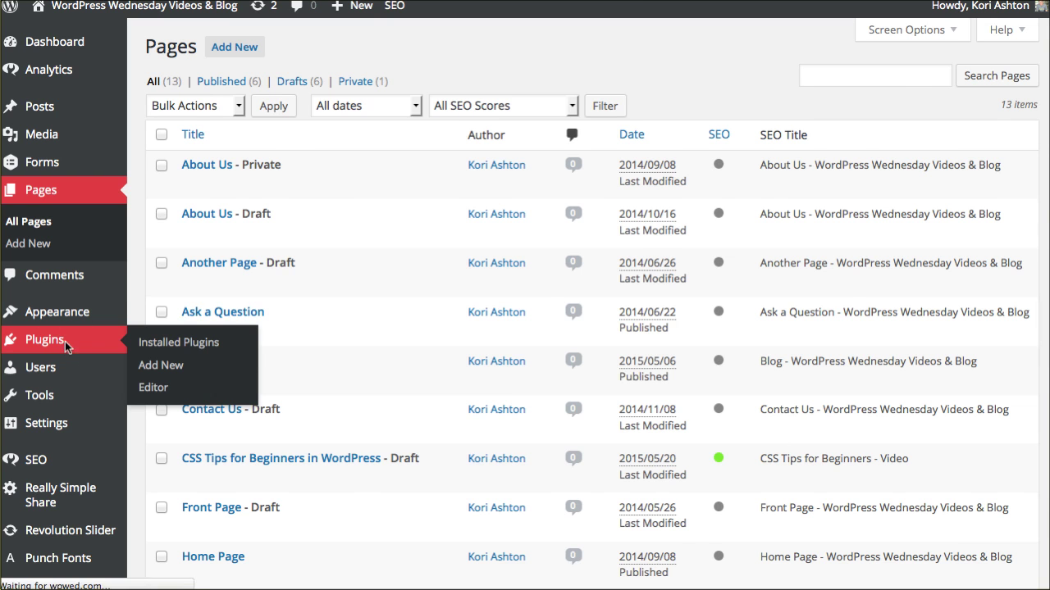